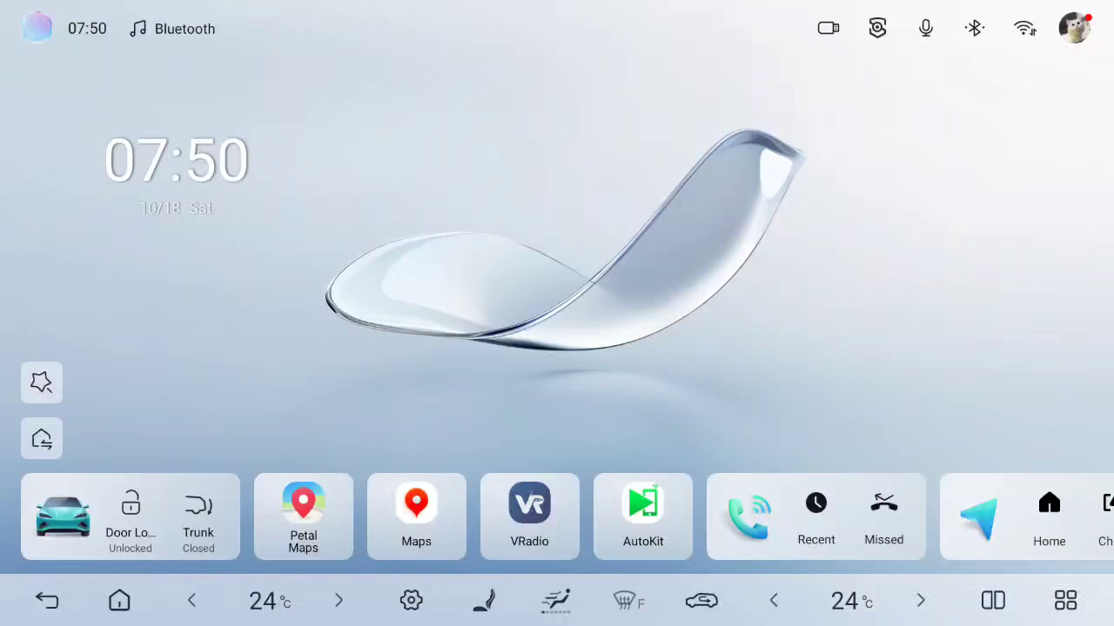
Step: Open the File Manager from the Utility Tools folder in the application list
{"action": "left_click", "coordinate": [1065, 600]}
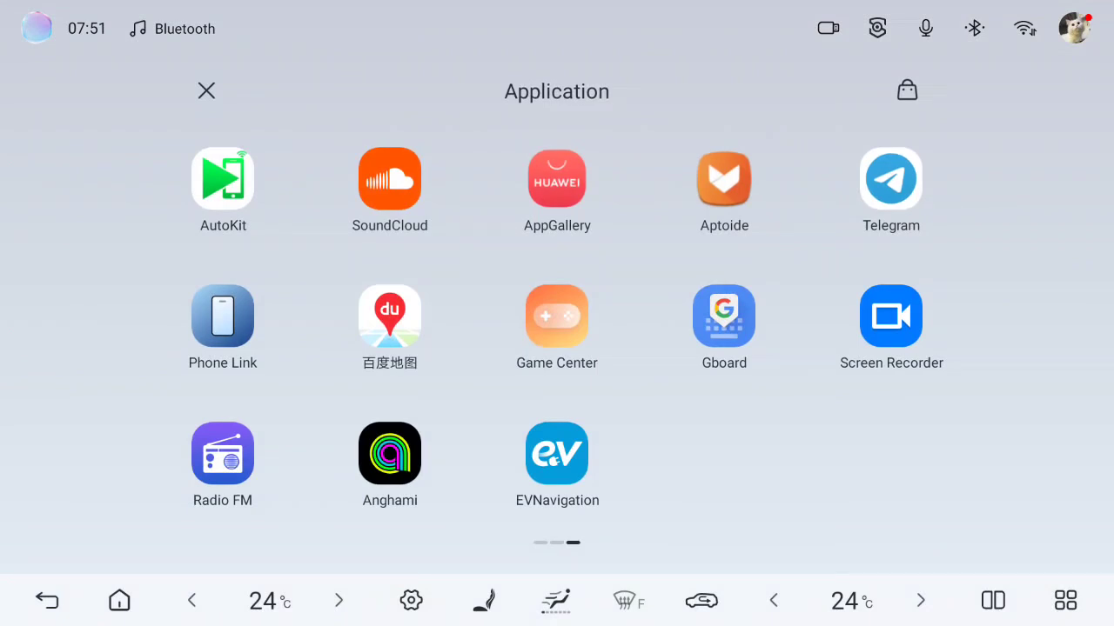
{"action": "scroll", "coordinate": [557, 327], "scroll_direction": "right", "scroll_amount": 1}
{"action": "scroll", "coordinate": [556, 327], "scroll_direction": "left", "scroll_amount": 1}
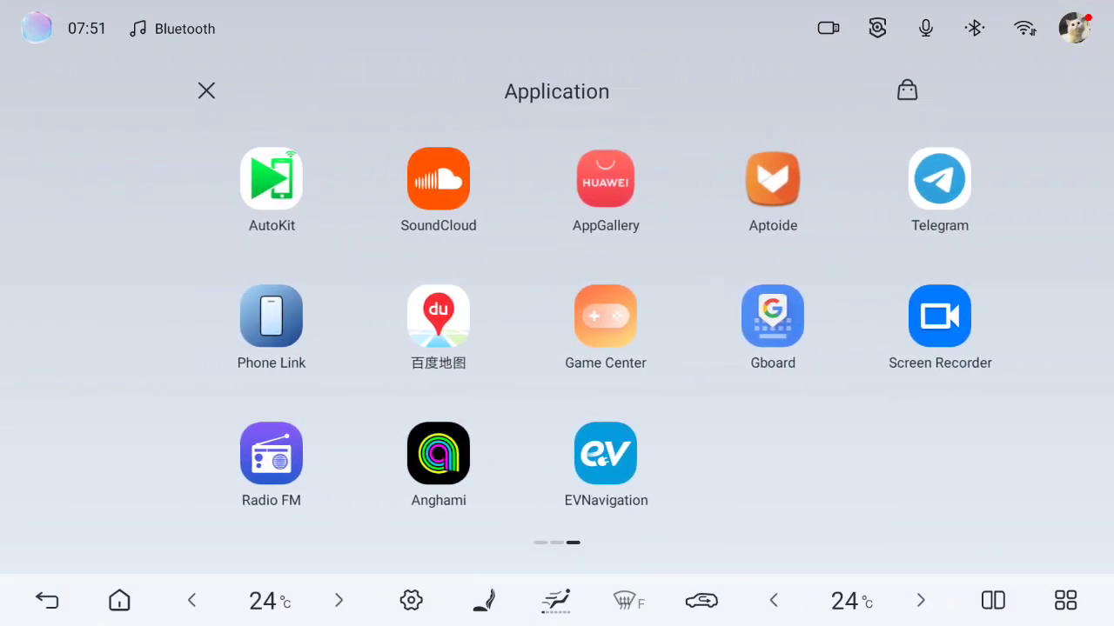
{"action": "left_click_drag", "start_coordinate": [522, 392], "coordinate": [783, 392]}
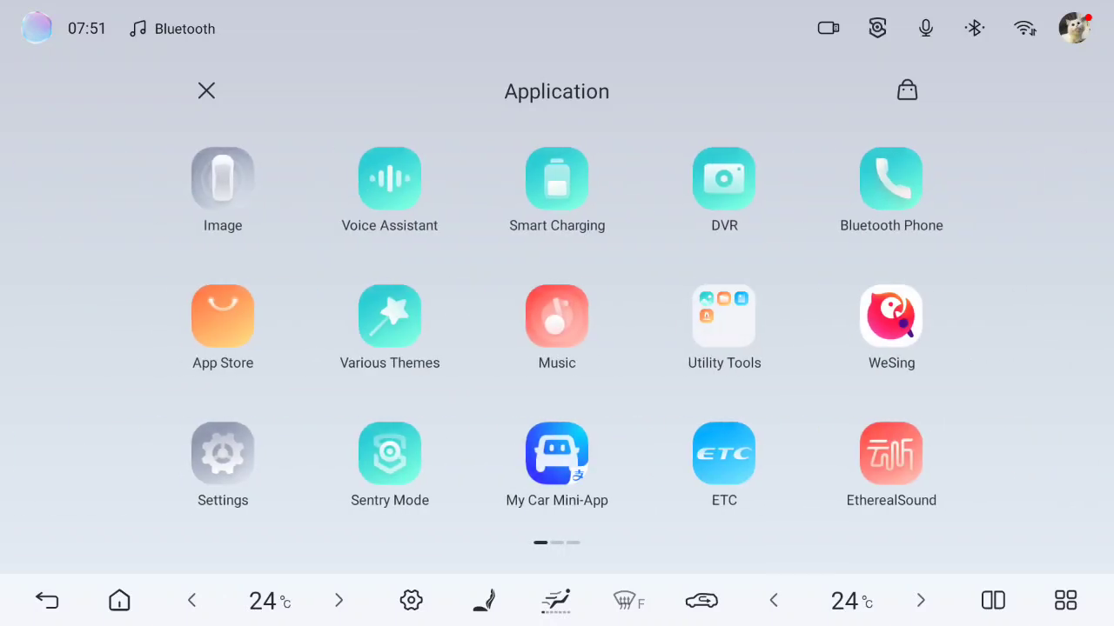
{"action": "left_click", "coordinate": [723, 316]}
{"action": "left_click", "coordinate": [724, 317]}
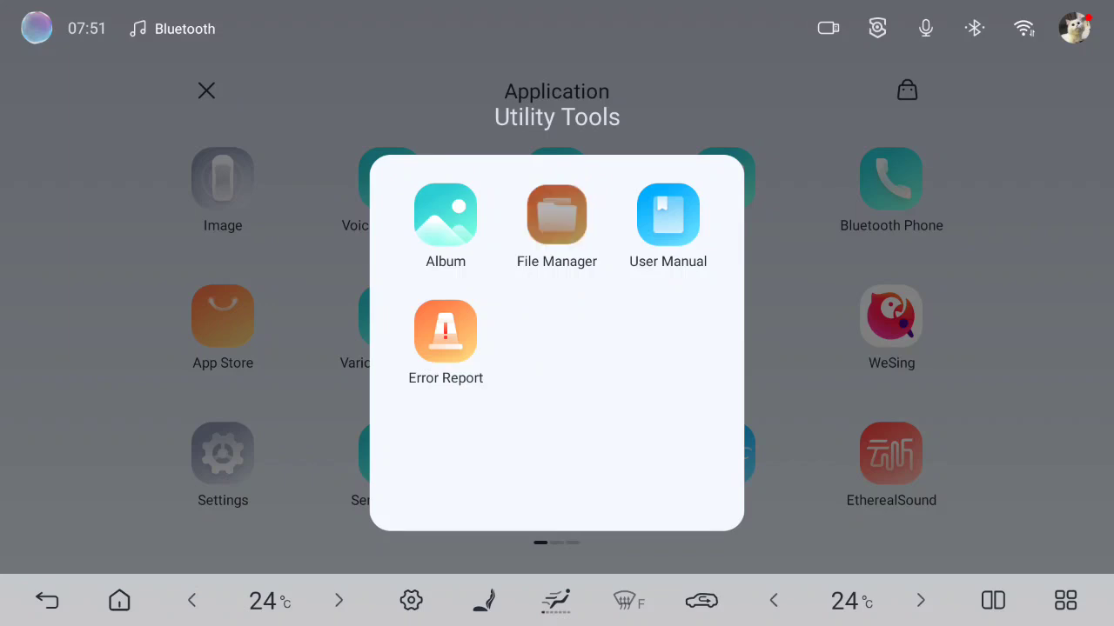
{"action": "left_click", "coordinate": [557, 214]}
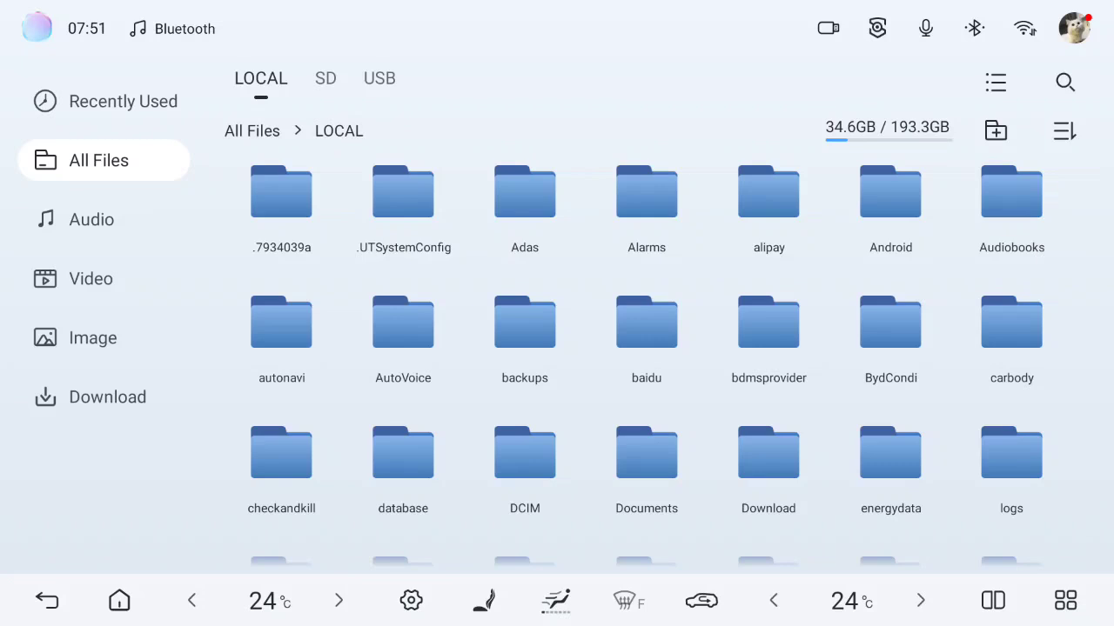
Step: View the APK files in the CAR 1 folder on the USB drive, and leave the file manager
{"action": "left_click", "coordinate": [379, 78]}
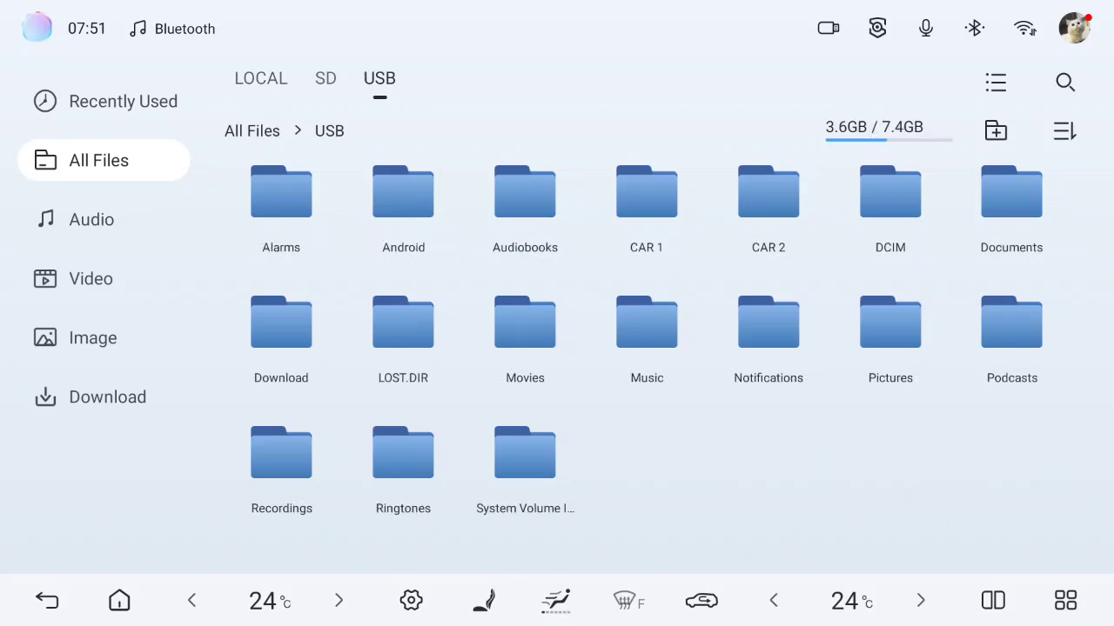
{"action": "left_click", "coordinate": [646, 209]}
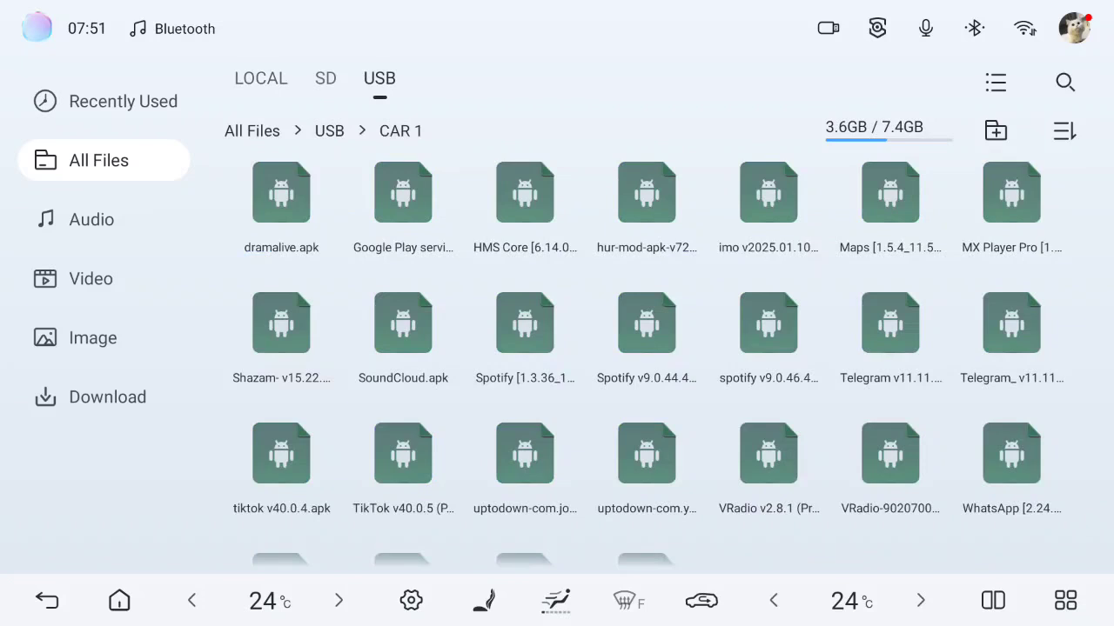
{"action": "left_click", "coordinate": [47, 600]}
{"action": "left_click", "coordinate": [47, 600]}
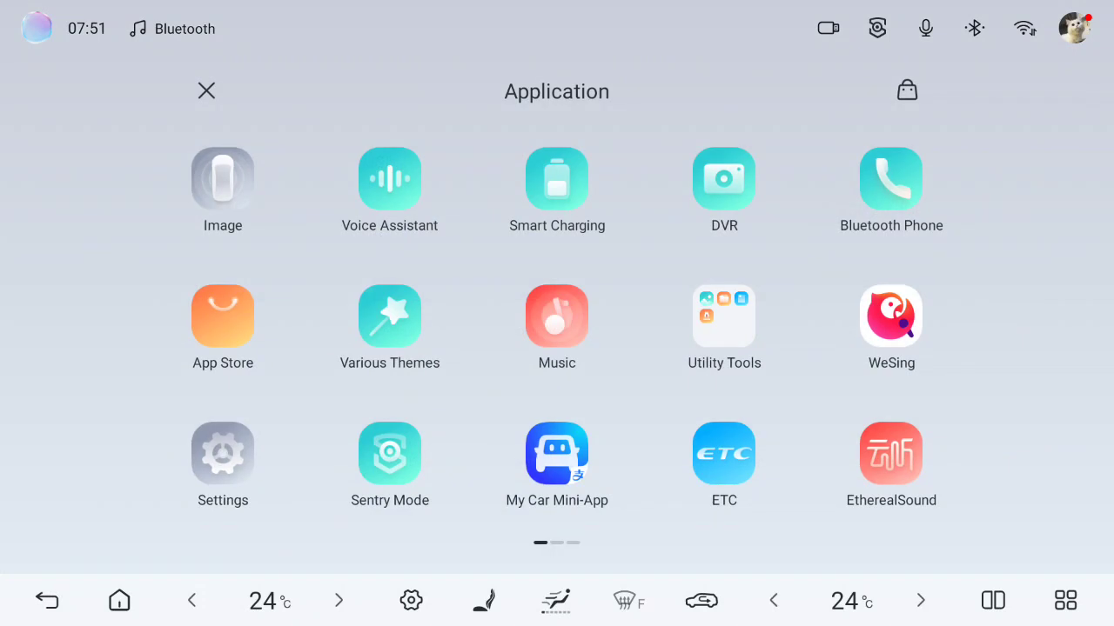
{"action": "left_click", "coordinate": [47, 601]}
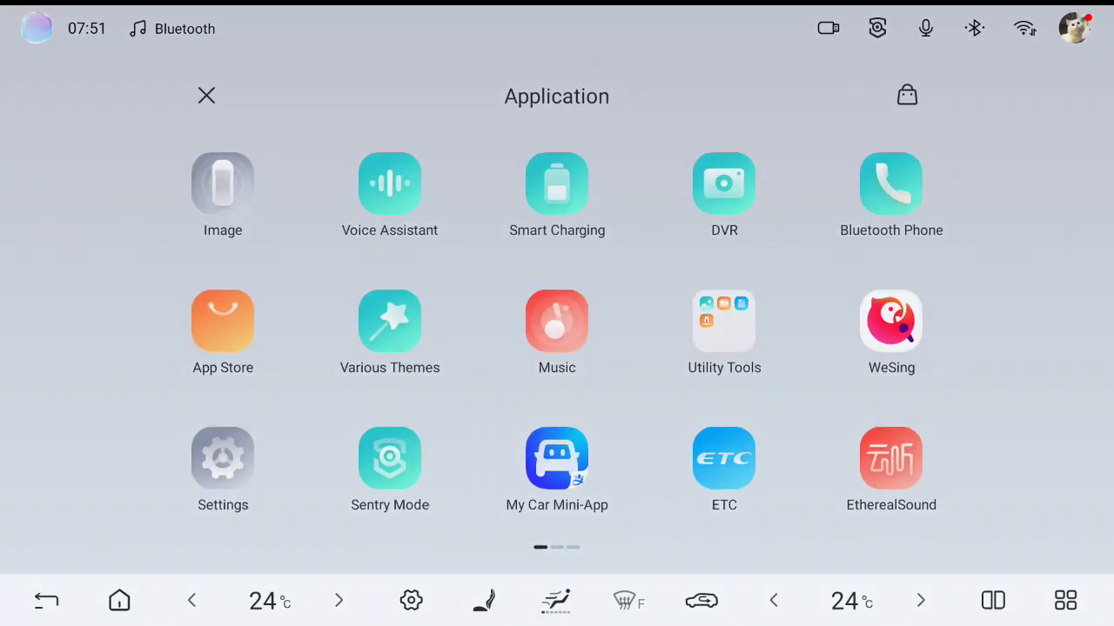
Step: Open GBox from the application list and launch the Google Play Store inside it
{"action": "left_click", "coordinate": [1065, 600]}
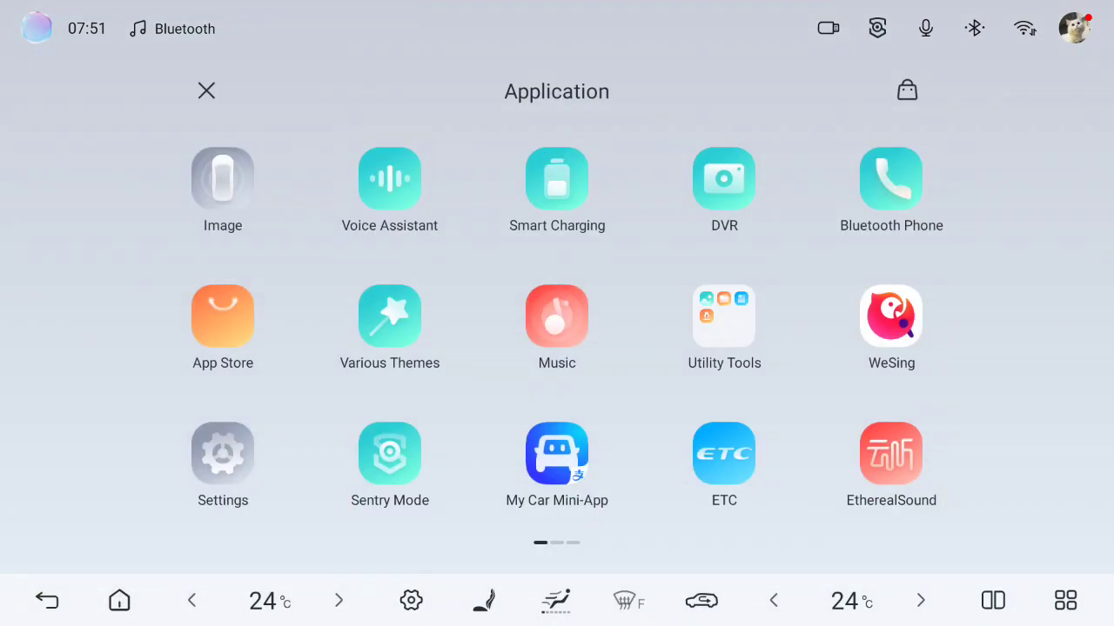
{"action": "scroll", "coordinate": [557, 326], "scroll_direction": "right", "scroll_amount": 1}
{"action": "left_click", "coordinate": [390, 316]}
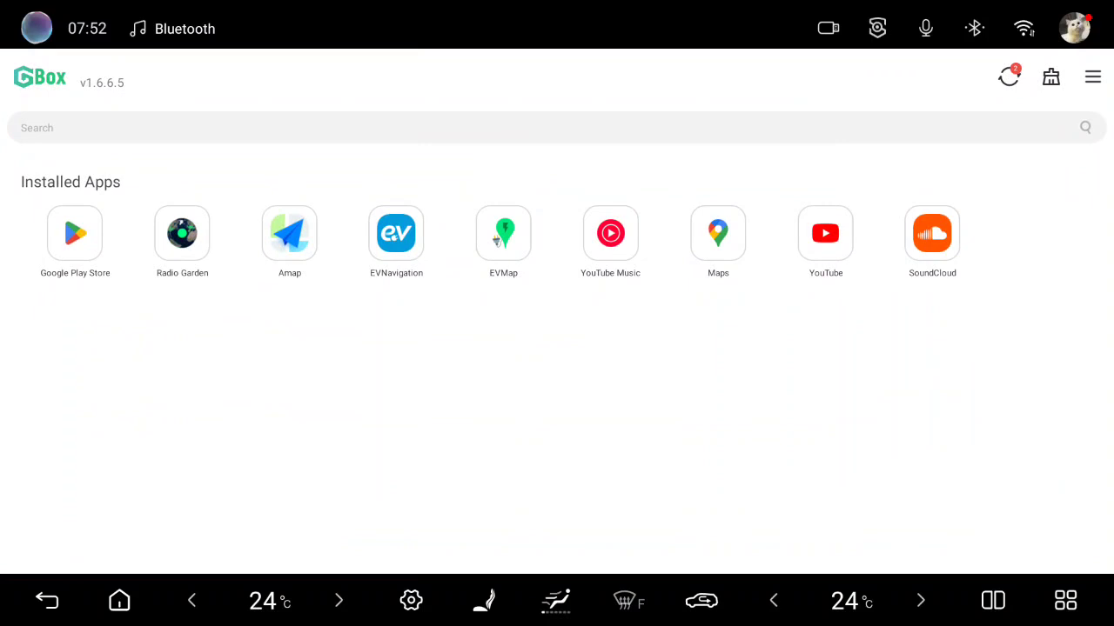
{"action": "left_click", "coordinate": [75, 233]}
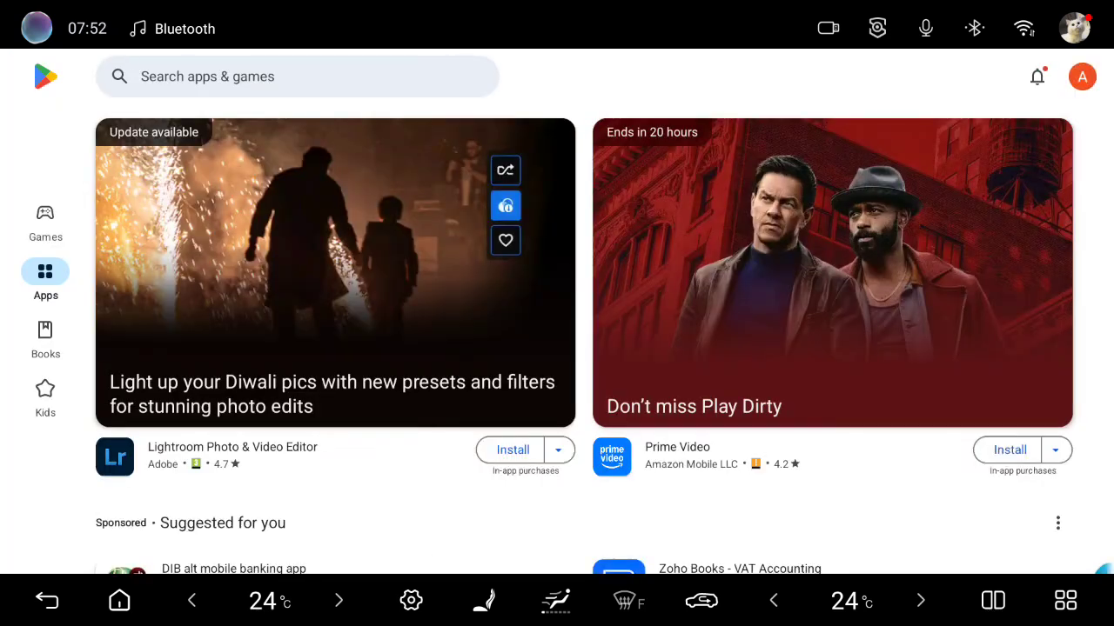
Step: Search the Play Store for spotify and open the Spotify: Music and Podcasts page
{"action": "left_click", "coordinate": [297, 77]}
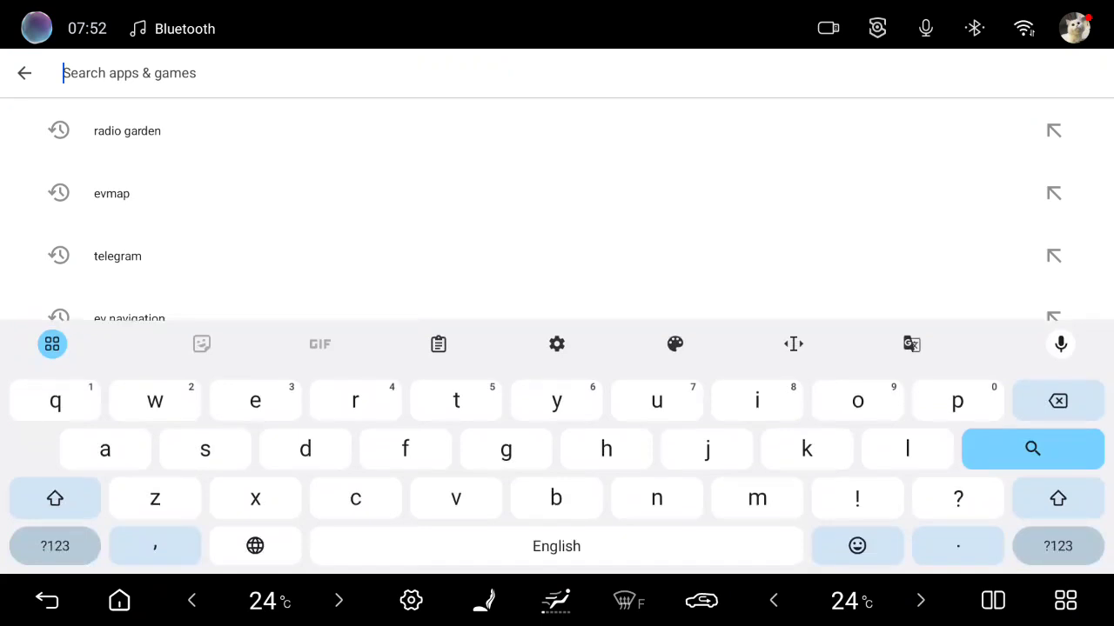
{"action": "left_click", "coordinate": [205, 449]}
{"action": "type", "text": "pot"}
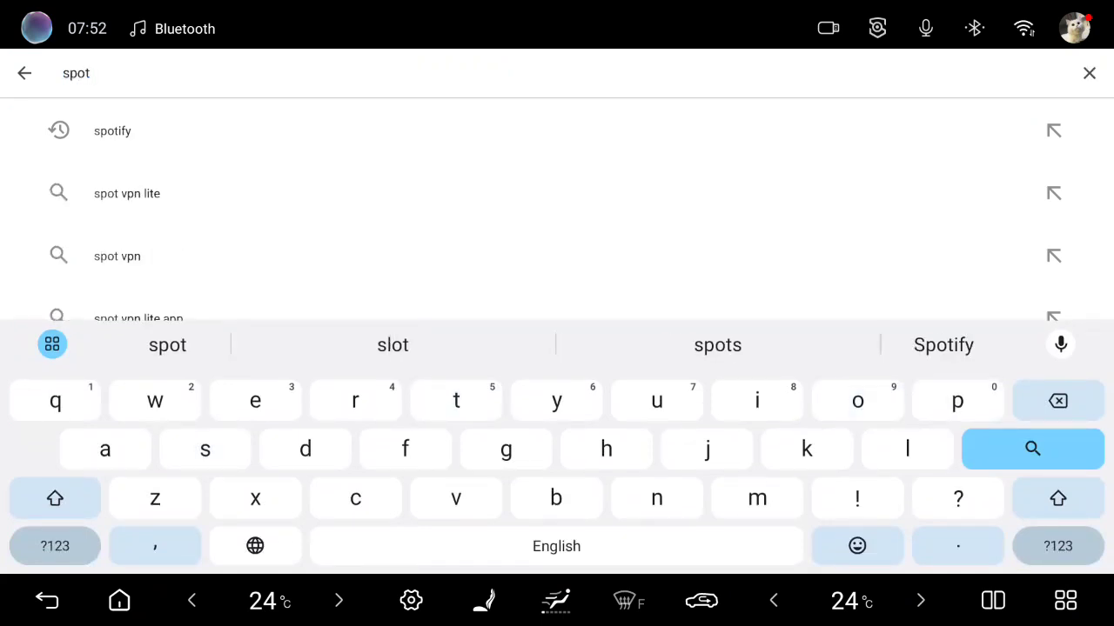
{"action": "left_click", "coordinate": [112, 131]}
{"action": "left_click", "coordinate": [278, 301]}
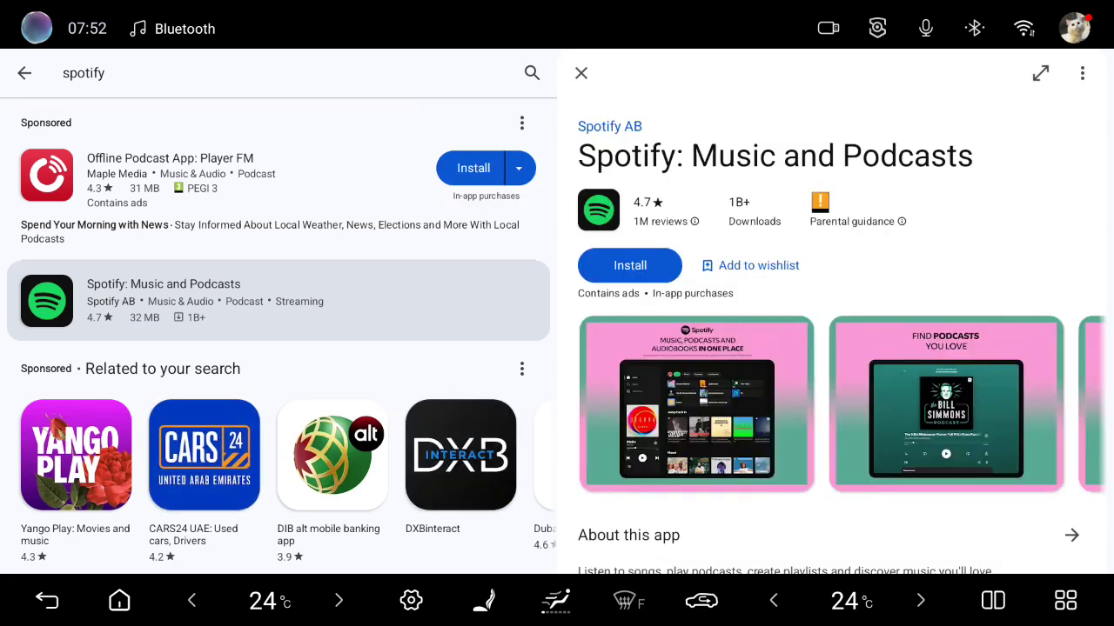
Step: Leave the Play Store and open Huawei AppGallery from the application list
{"action": "left_click", "coordinate": [119, 601]}
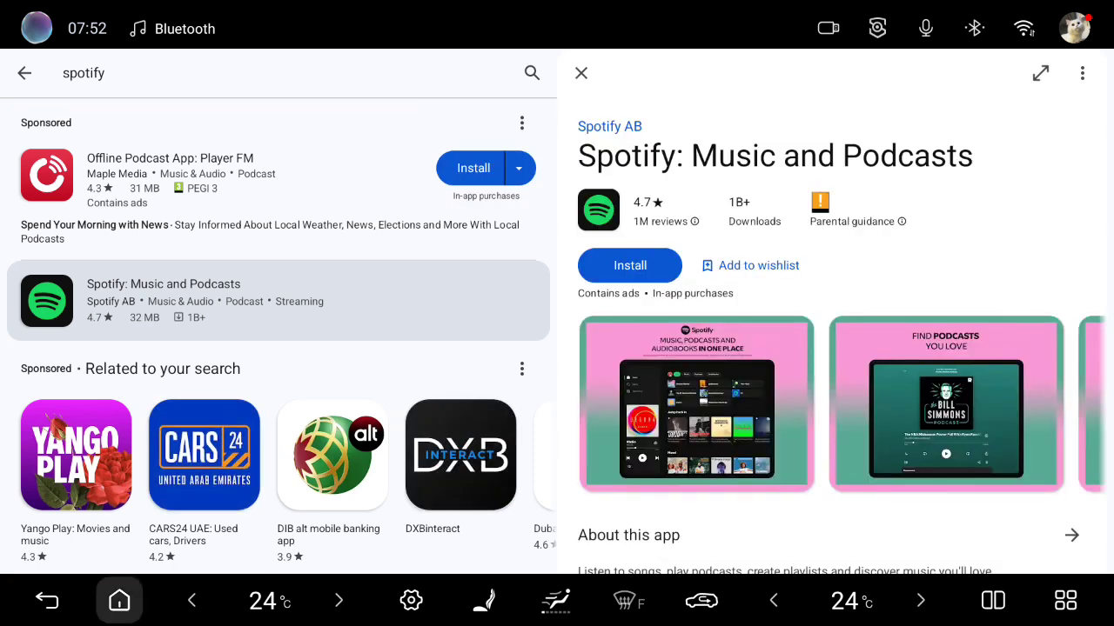
{"action": "left_click", "coordinate": [1066, 600]}
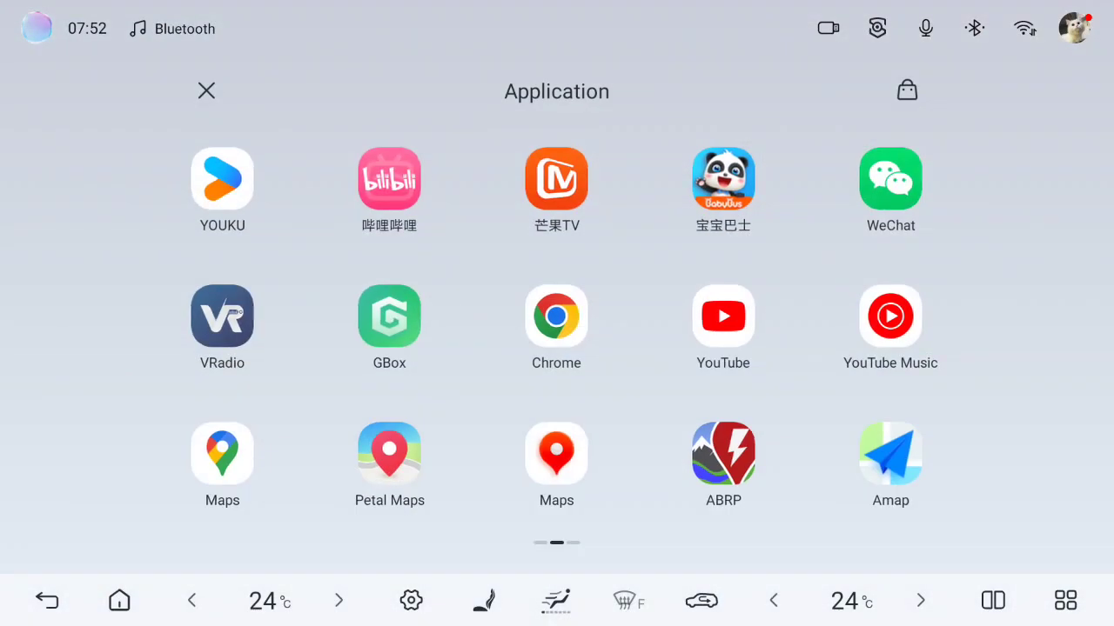
{"action": "scroll", "coordinate": [557, 344], "scroll_direction": "right", "scroll_amount": 3}
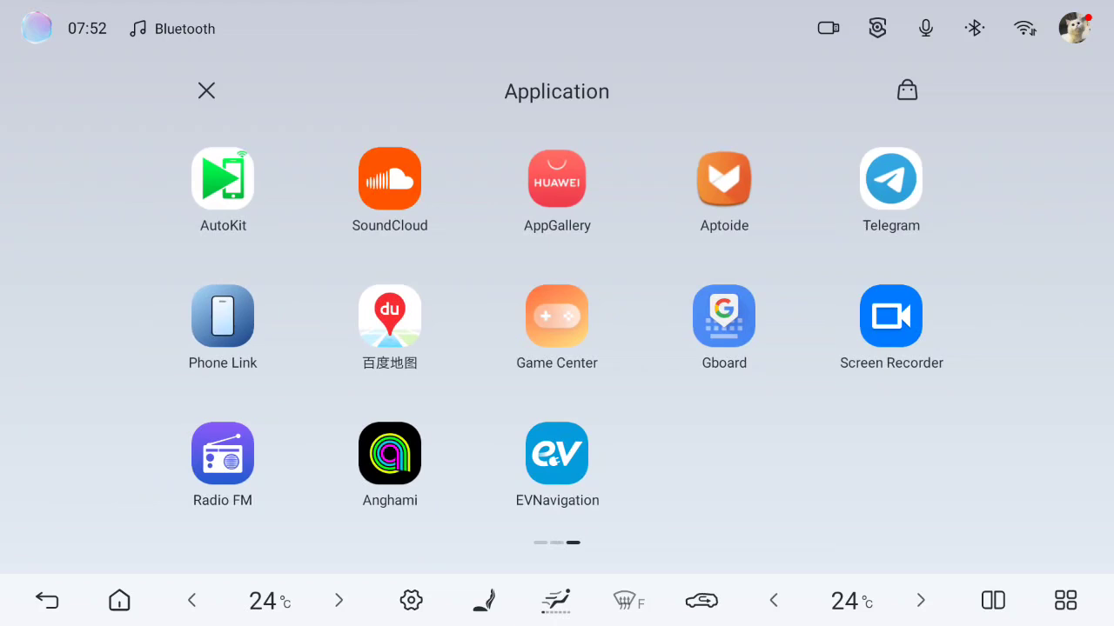
{"action": "left_click", "coordinate": [557, 180]}
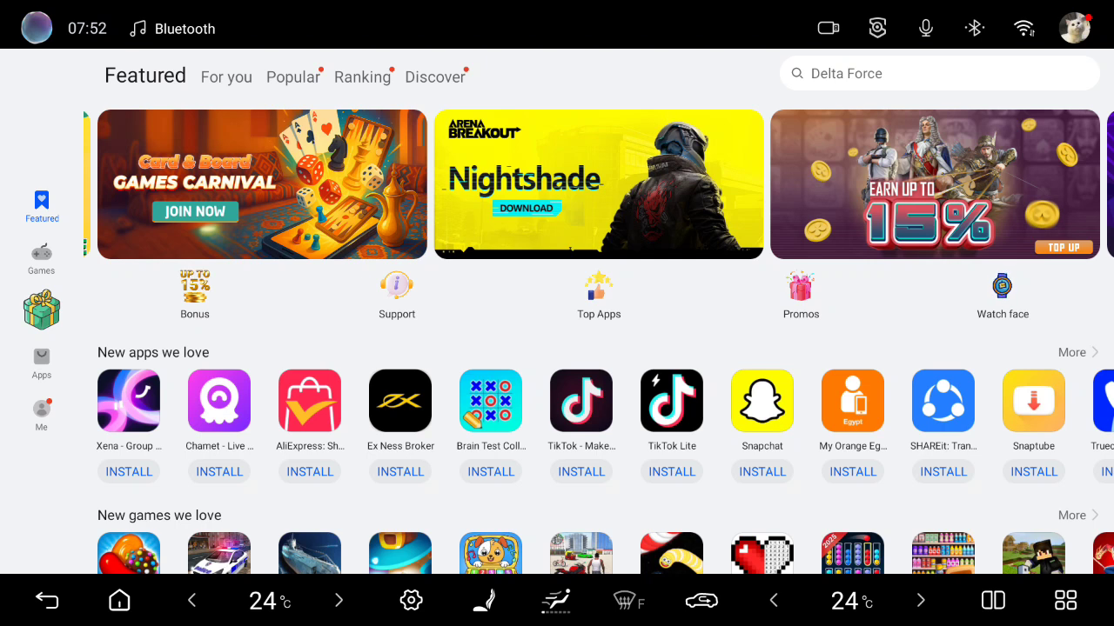
Step: Search AppGallery for "spo", open Spotify: Music and Podcasts, and resume its download
{"action": "left_click", "coordinate": [939, 73]}
{"action": "type", "text": "s"}
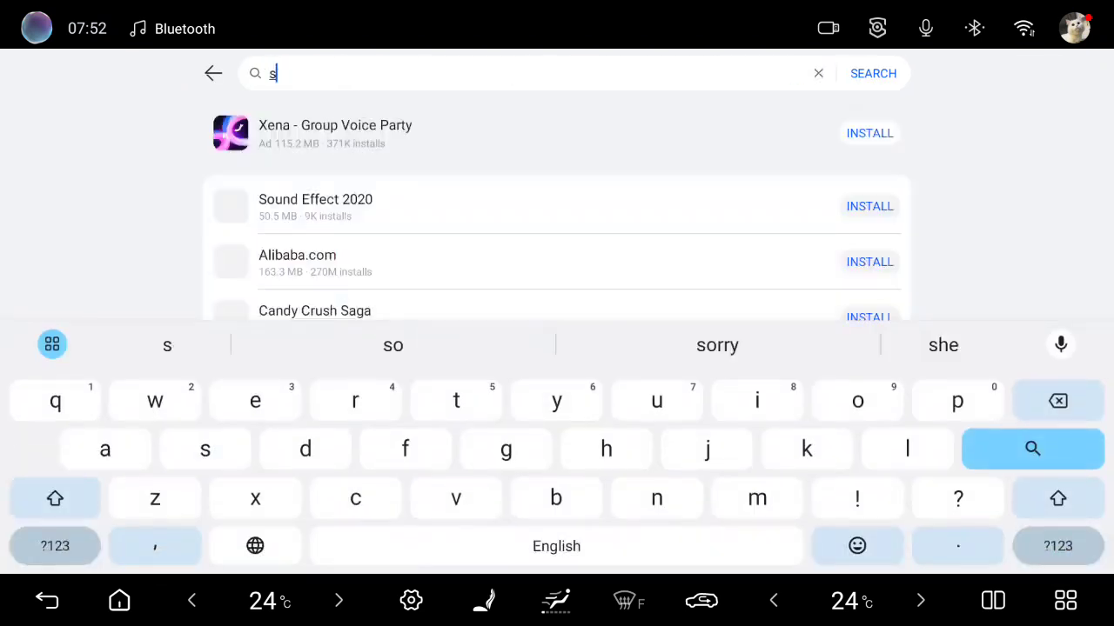
{"action": "type", "text": "po"}
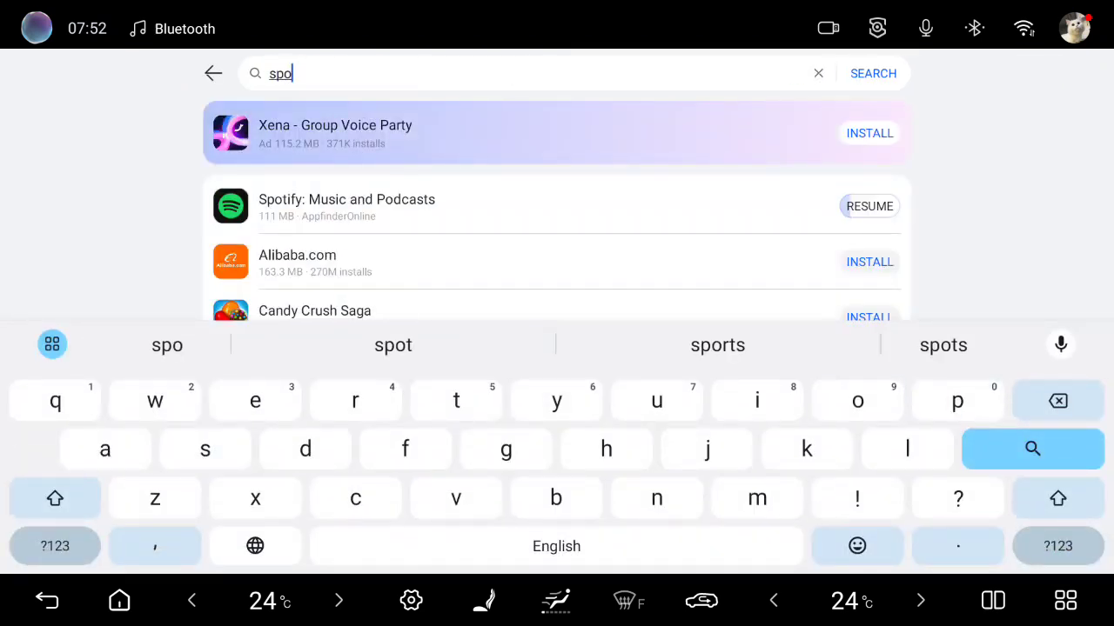
{"action": "left_click", "coordinate": [347, 207]}
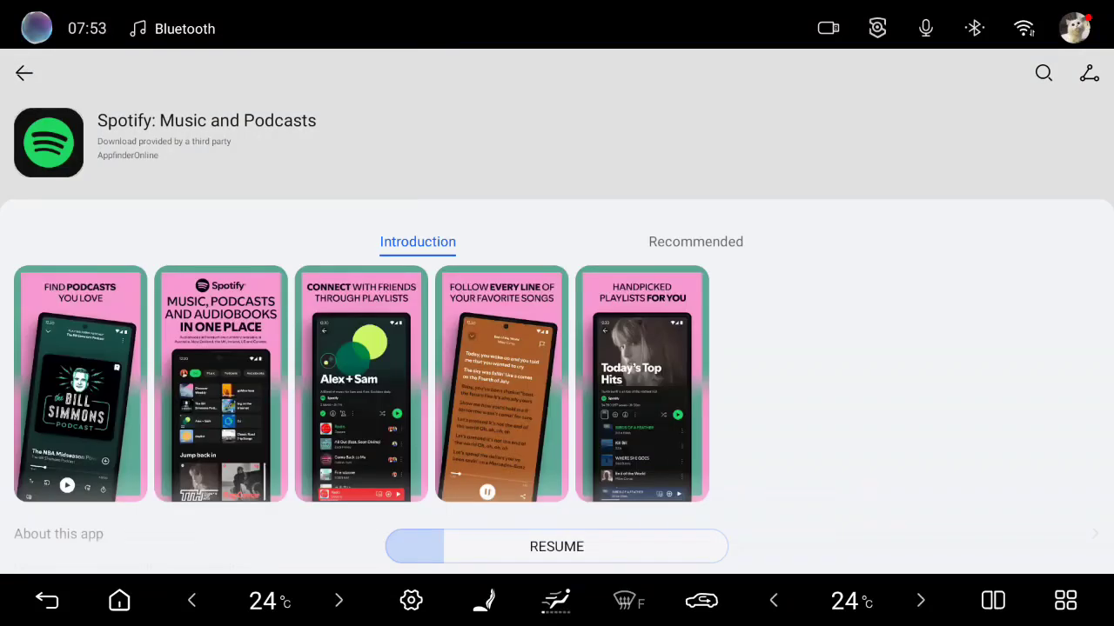
{"action": "left_click", "coordinate": [556, 546]}
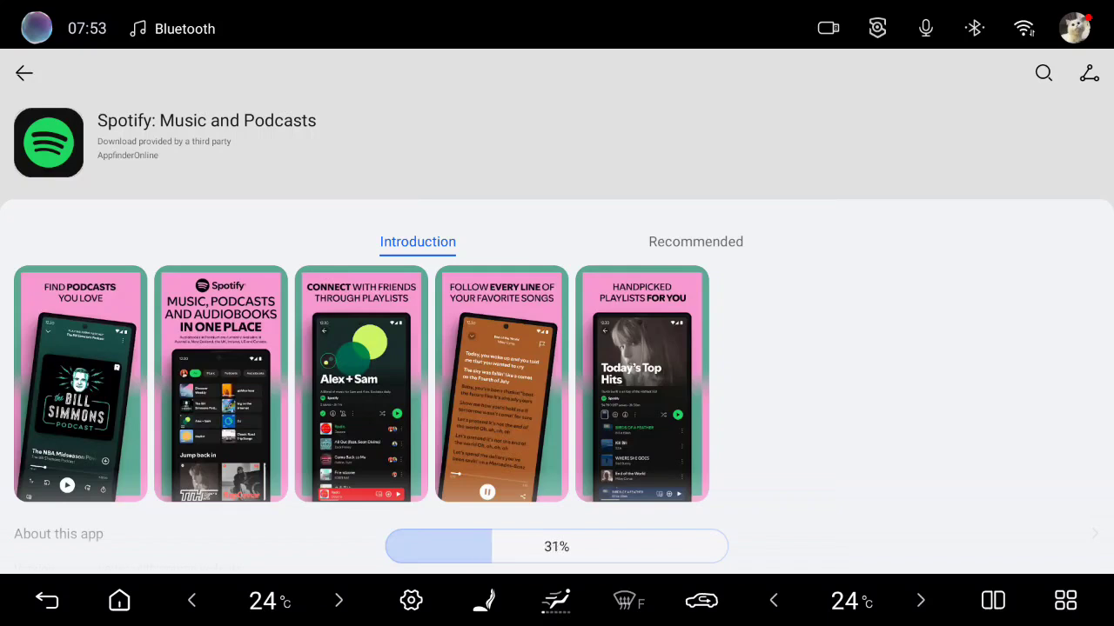
Step: Switch to GBox from the application list to view its installed apps
{"action": "left_click", "coordinate": [1066, 600]}
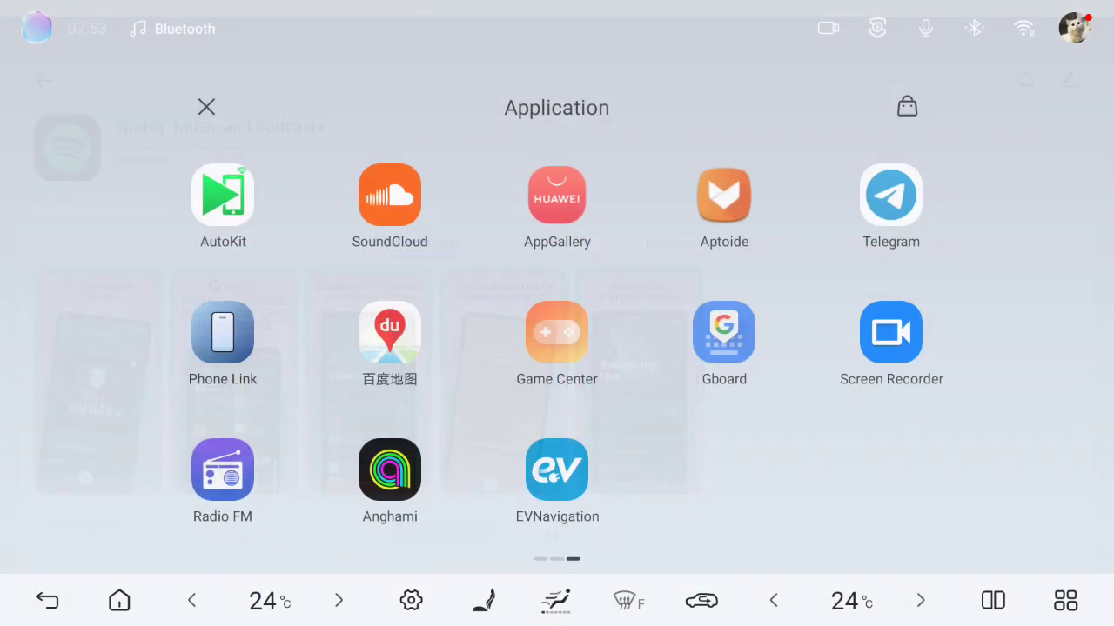
{"action": "scroll", "coordinate": [557, 327], "scroll_direction": "left", "scroll_amount": 3}
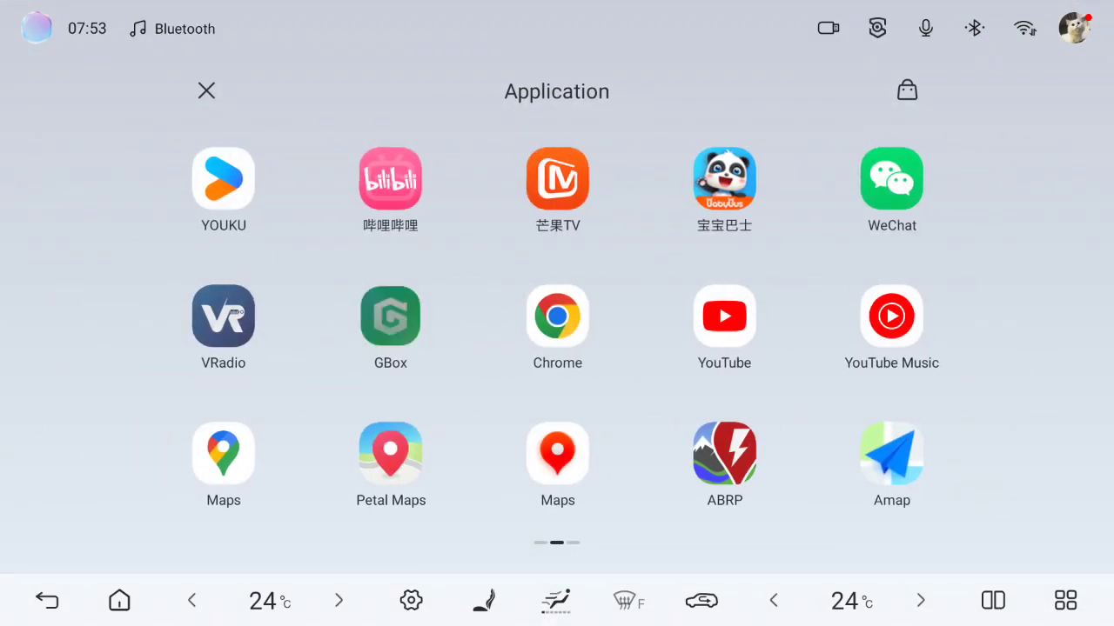
{"action": "left_click", "coordinate": [390, 316]}
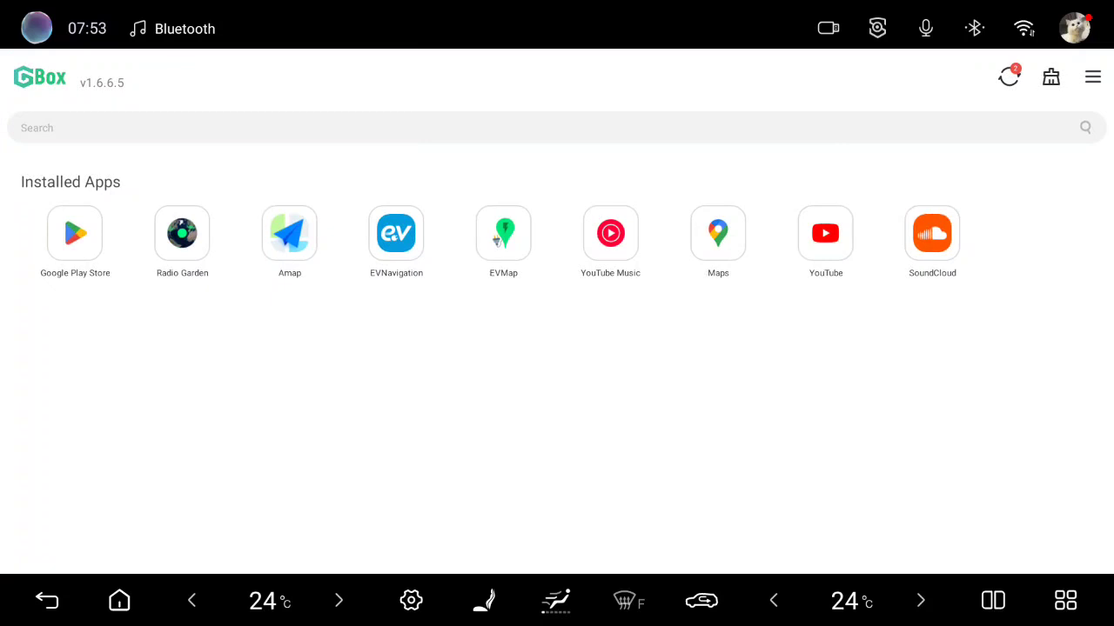
Step: Return to AppGallery from the application list to check Spotify's download progress
{"action": "left_click", "coordinate": [1066, 601]}
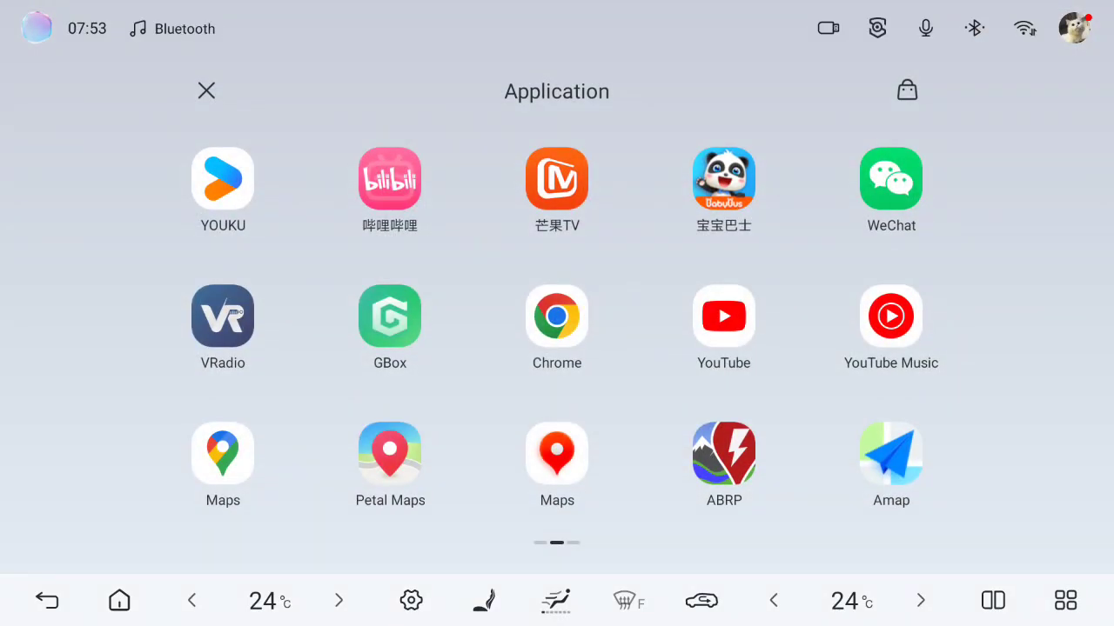
{"action": "scroll", "coordinate": [557, 327], "scroll_direction": "right", "scroll_amount": 1}
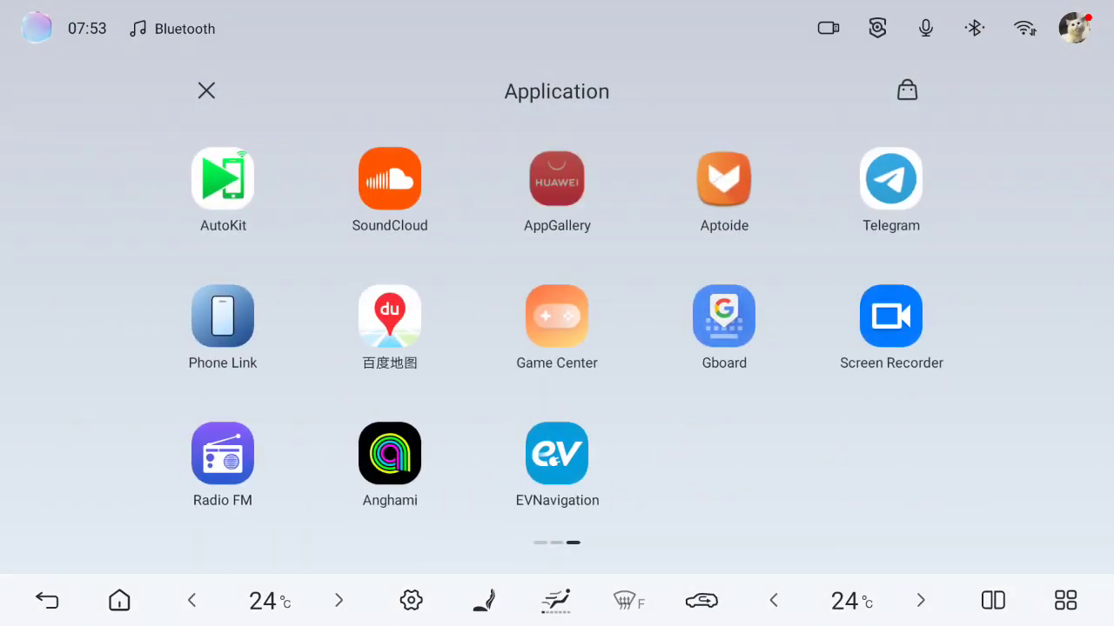
{"action": "left_click", "coordinate": [557, 178]}
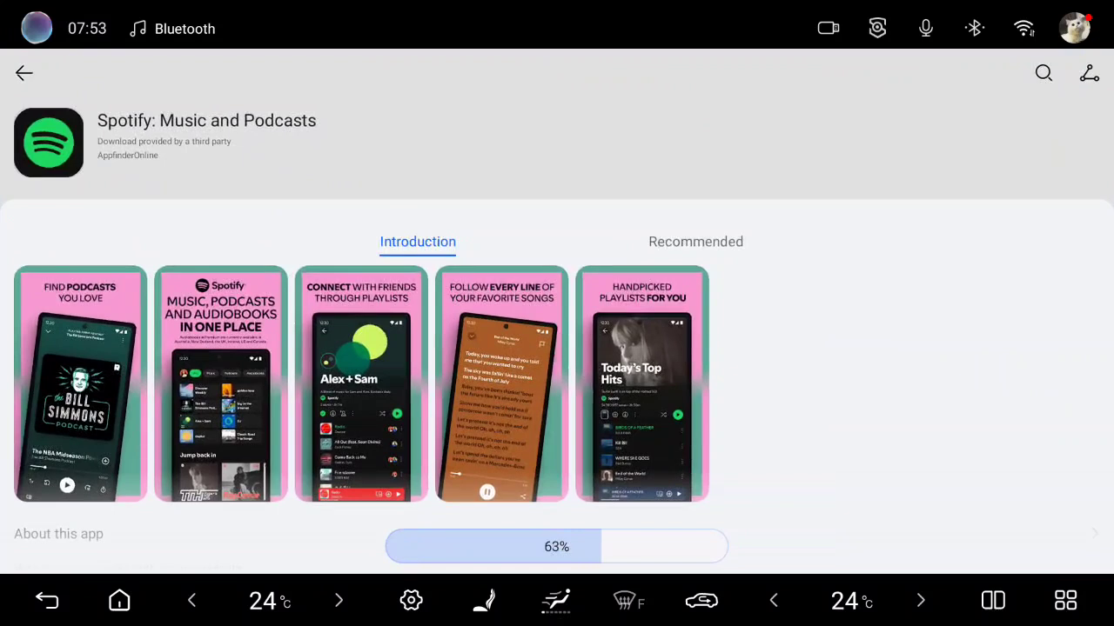
{"action": "left_click", "coordinate": [1065, 600]}
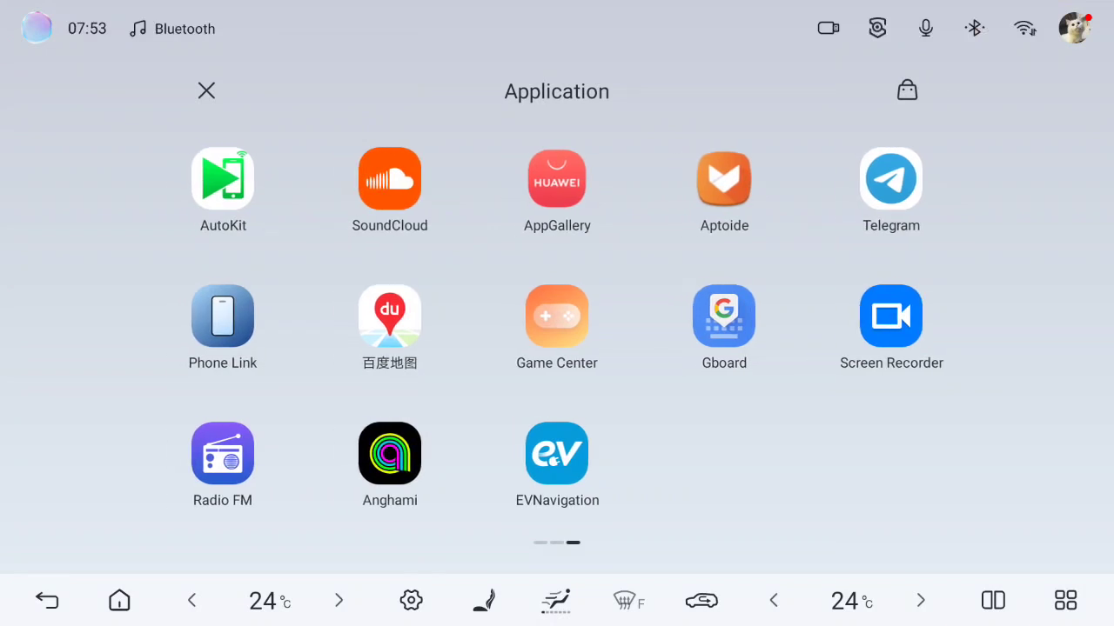
{"action": "left_click", "coordinate": [556, 179]}
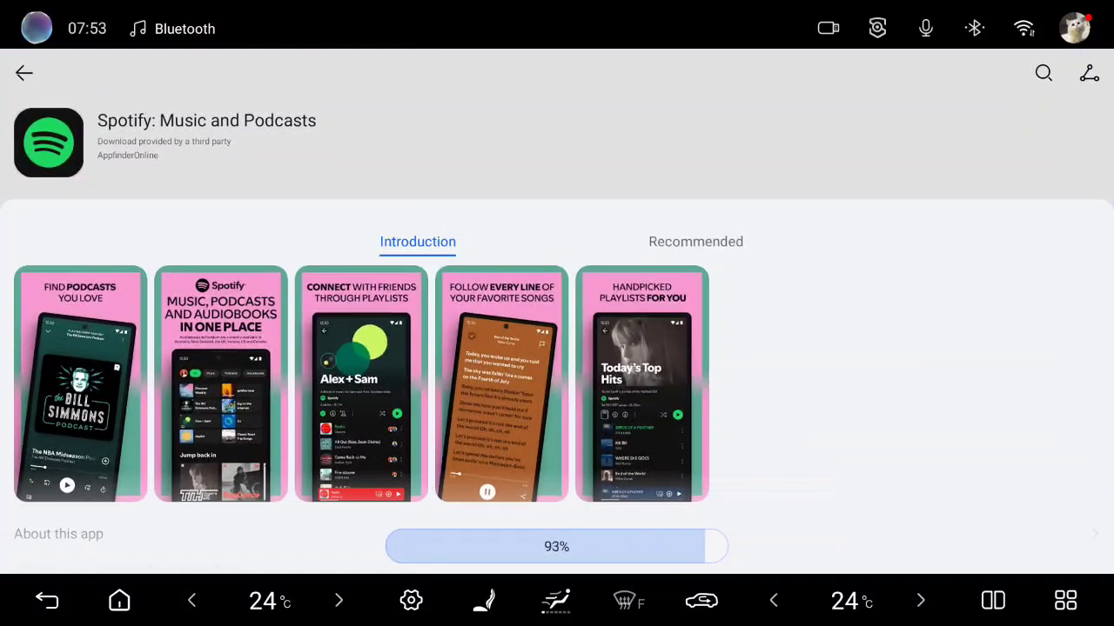
Step: Confirm the installation of Spotify and launch it from the application list
{"action": "left_click", "coordinate": [1065, 600]}
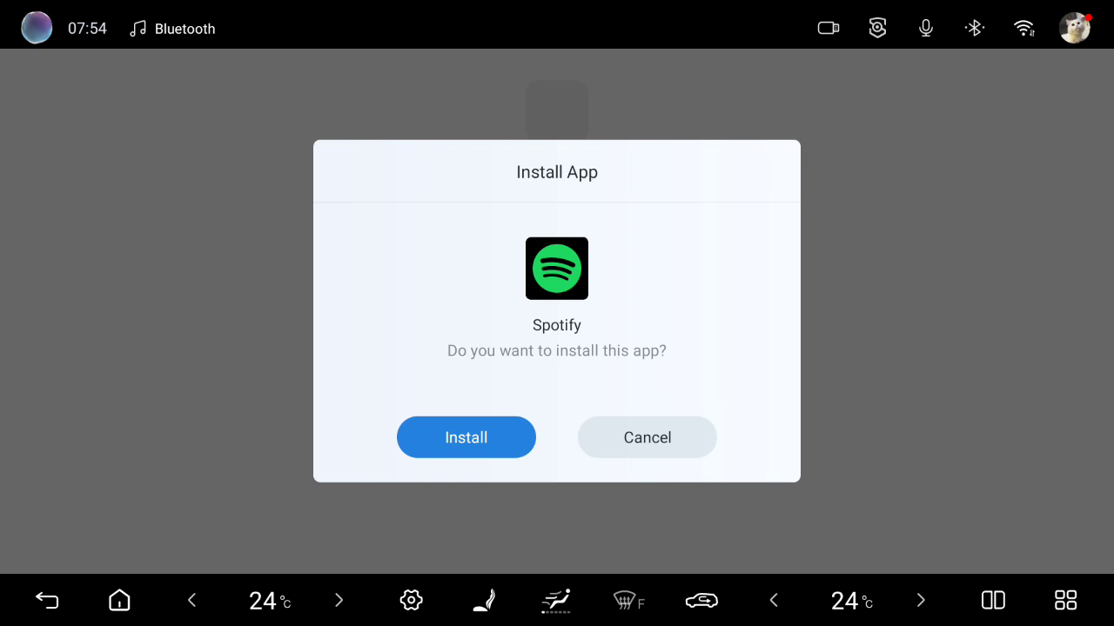
{"action": "left_click", "coordinate": [466, 436]}
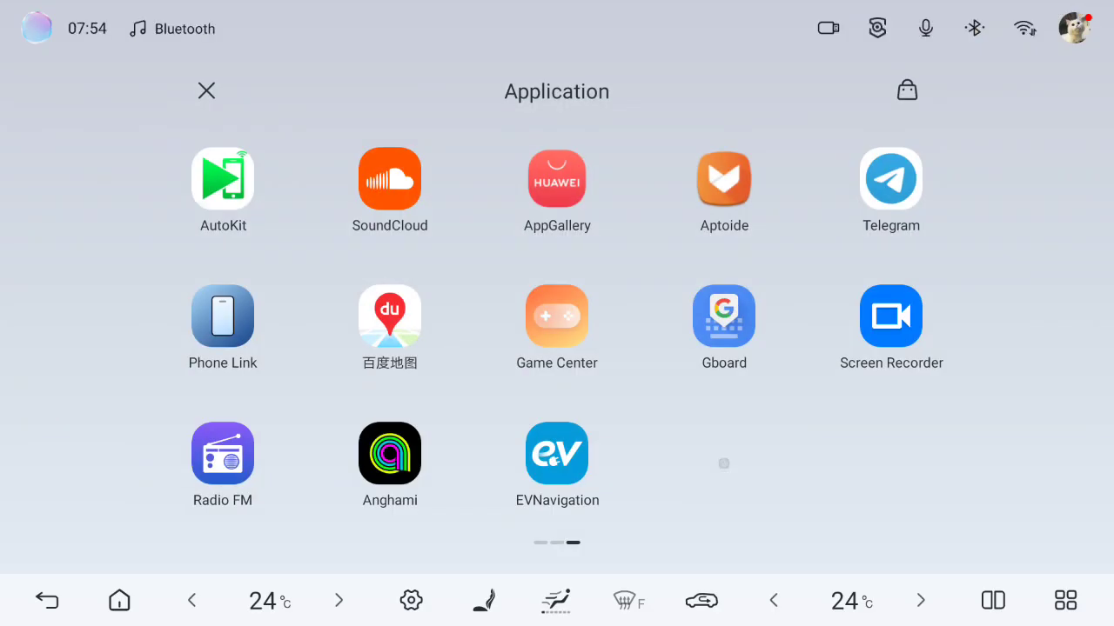
{"action": "scroll", "coordinate": [557, 330], "scroll_direction": "left", "scroll_amount": 1}
{"action": "left_click_drag", "start_coordinate": [696, 331], "coordinate": [348, 331]}
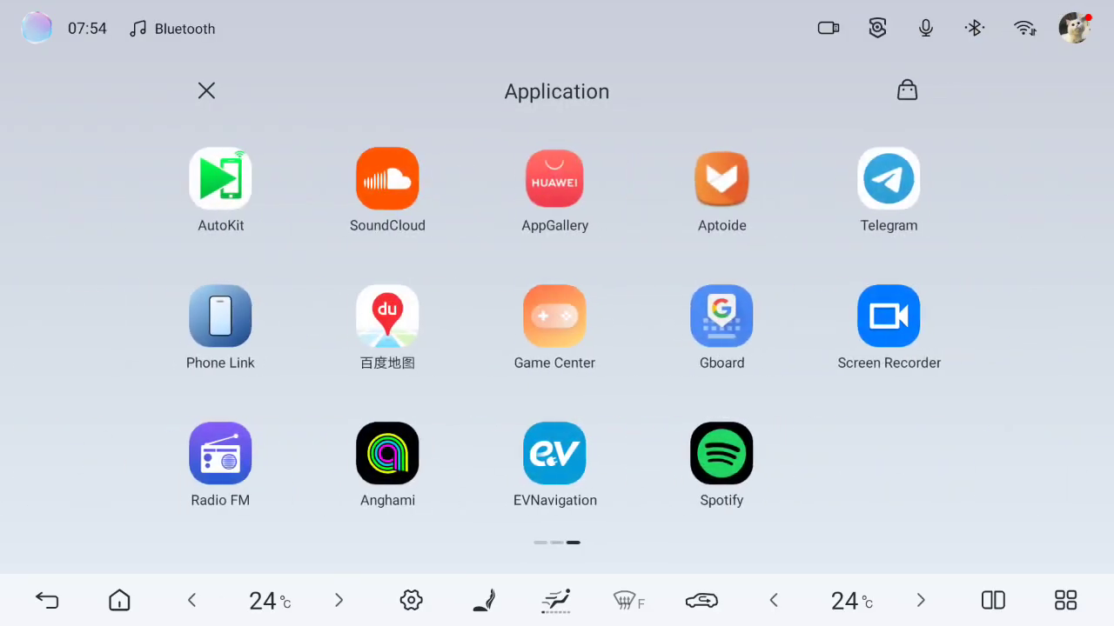
{"action": "left_click", "coordinate": [724, 453]}
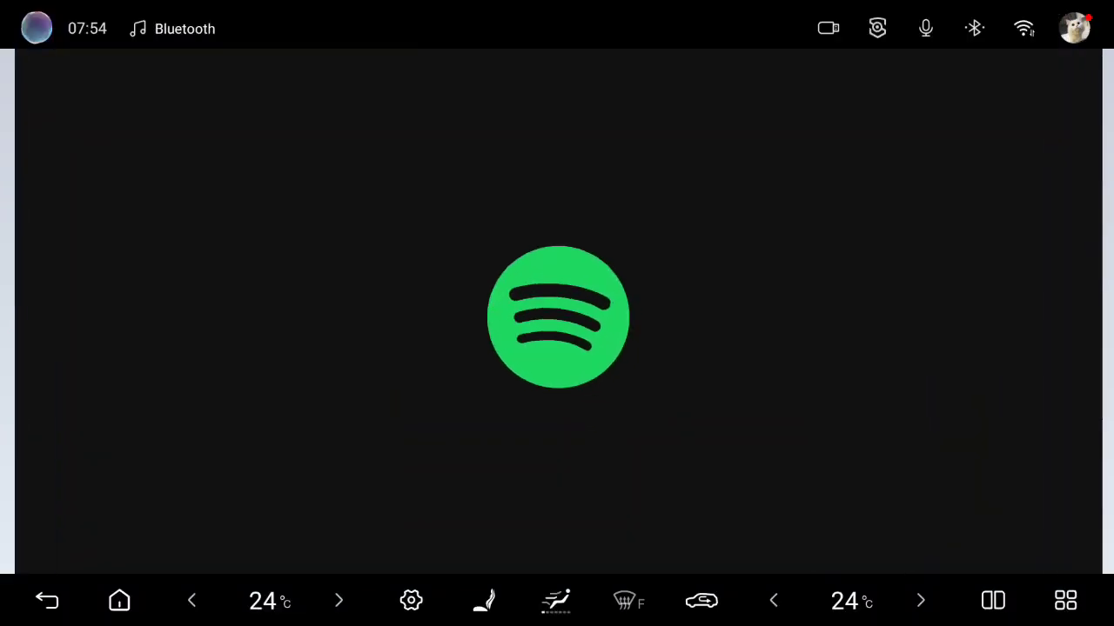